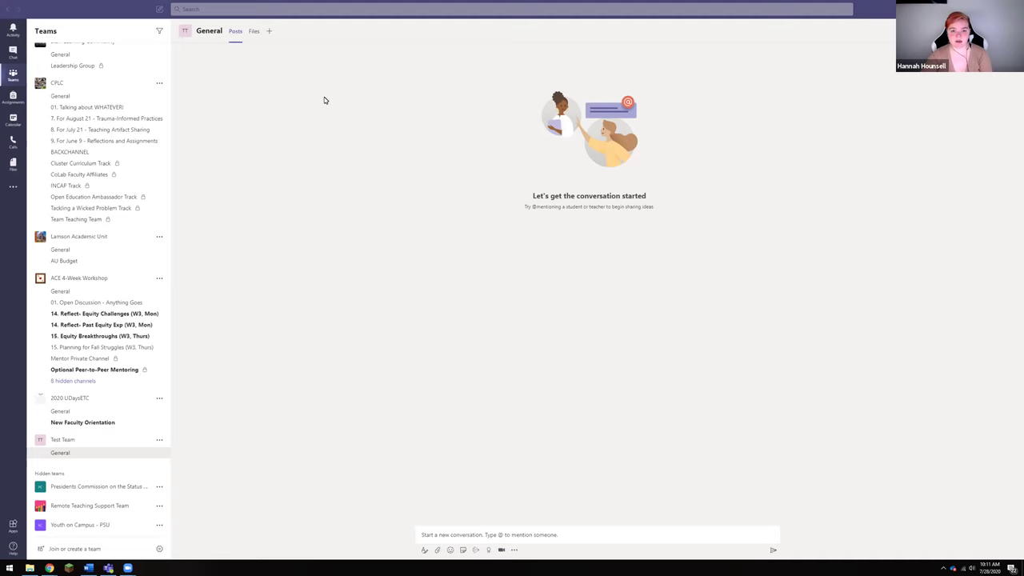
- Add the team's SharePoint Home page as a tab in the General channel, with the channel post about it turned off
click(269, 32)
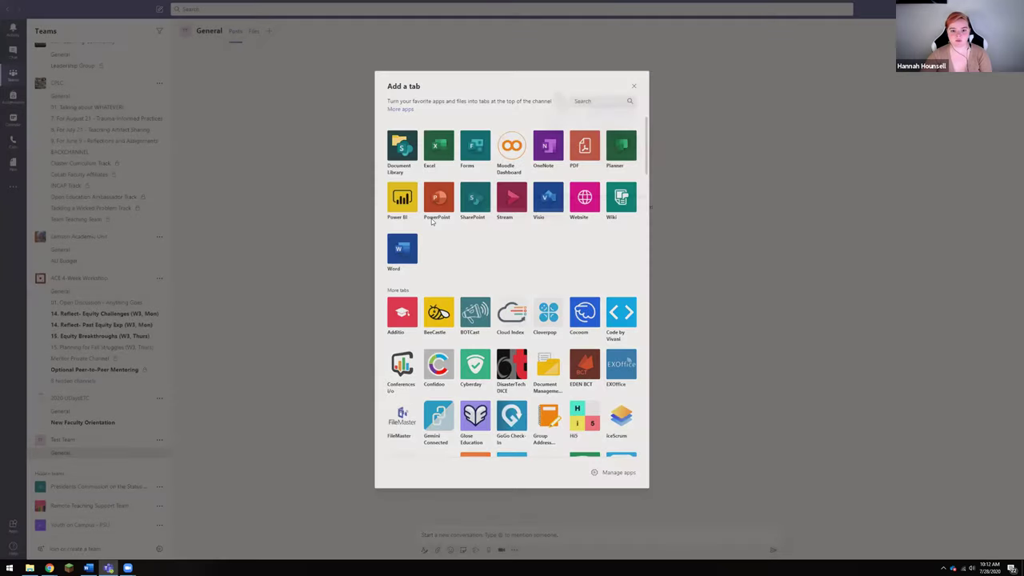
click(482, 202)
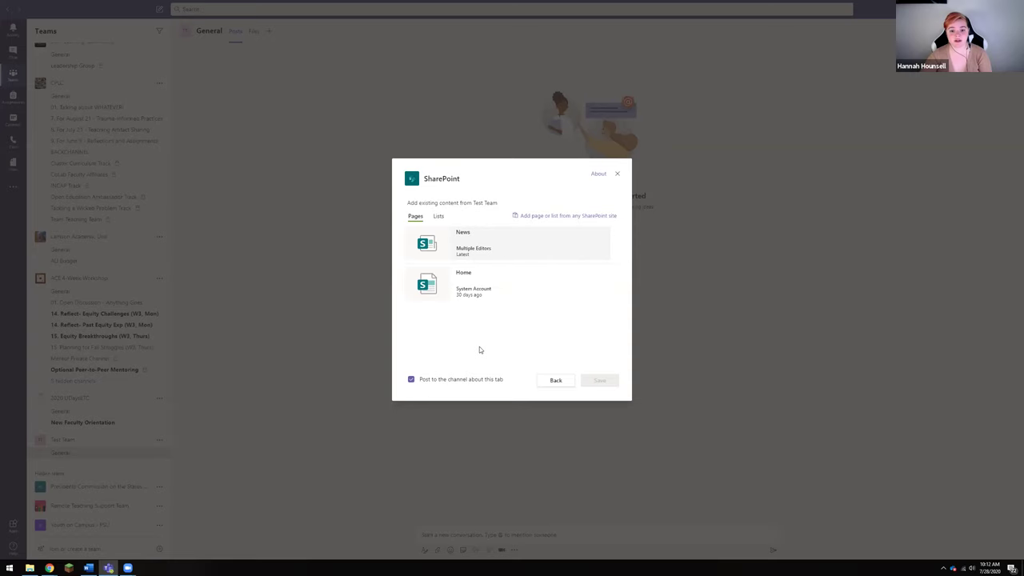
click(471, 295)
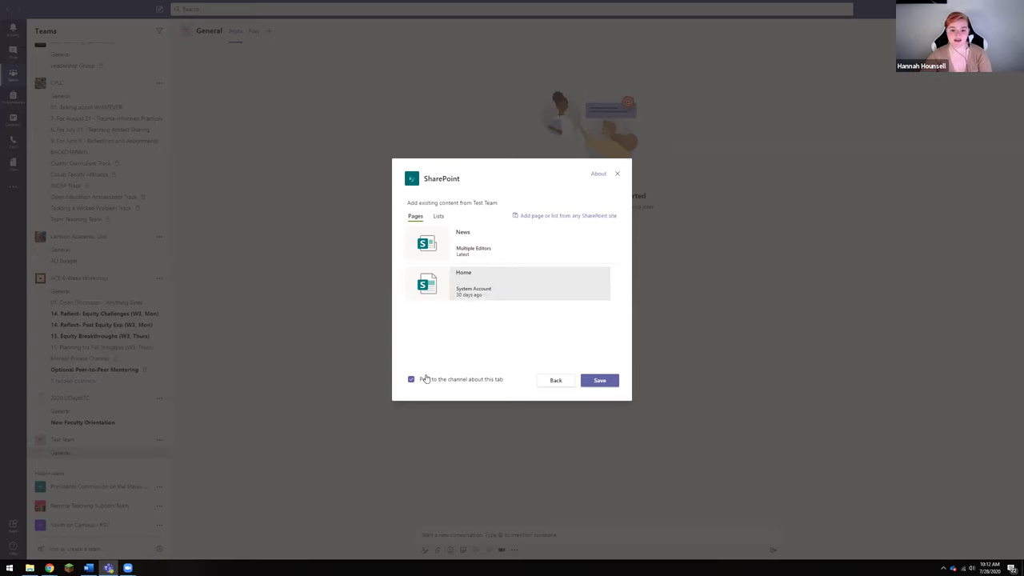
click(411, 381)
click(601, 387)
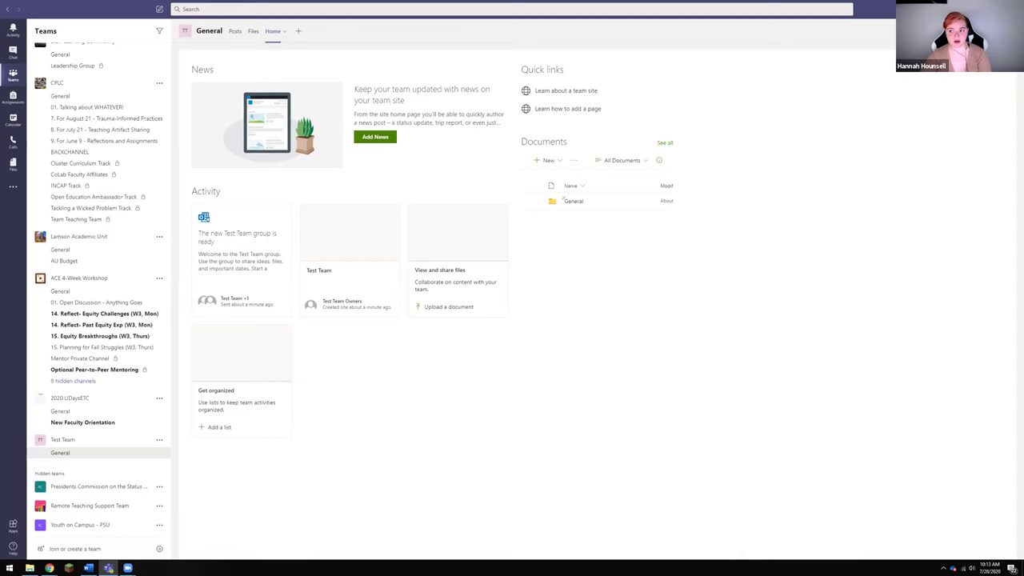
- Open the Test Team site in the browser and edit its home page, deleting the News and Activity web parts
click(346, 285)
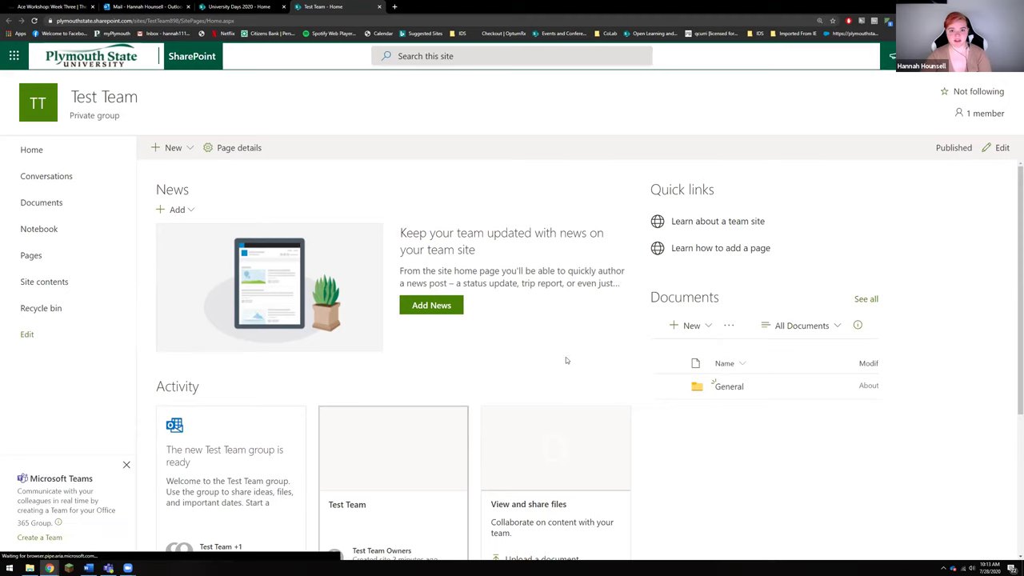
click(998, 148)
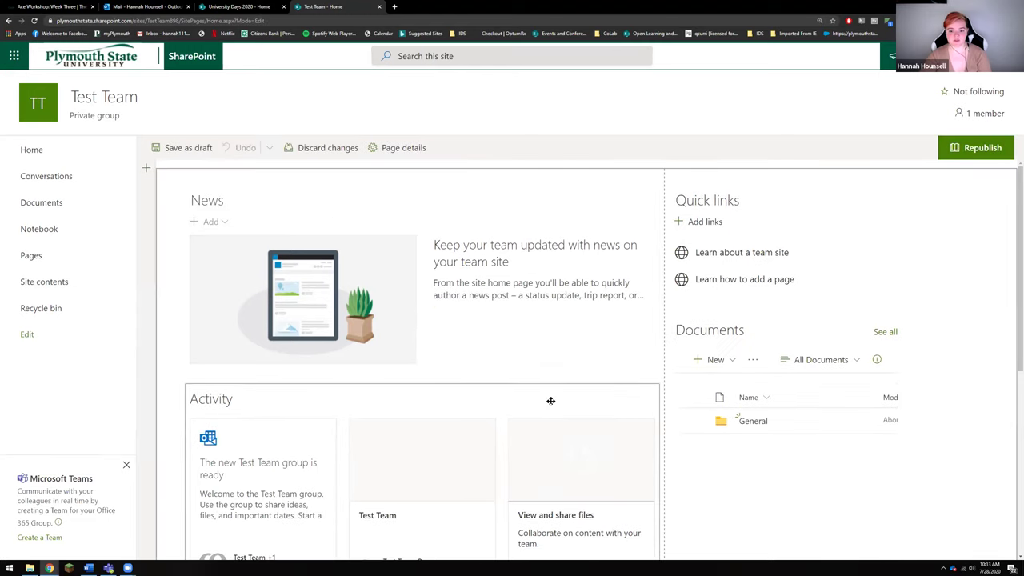
click(404, 205)
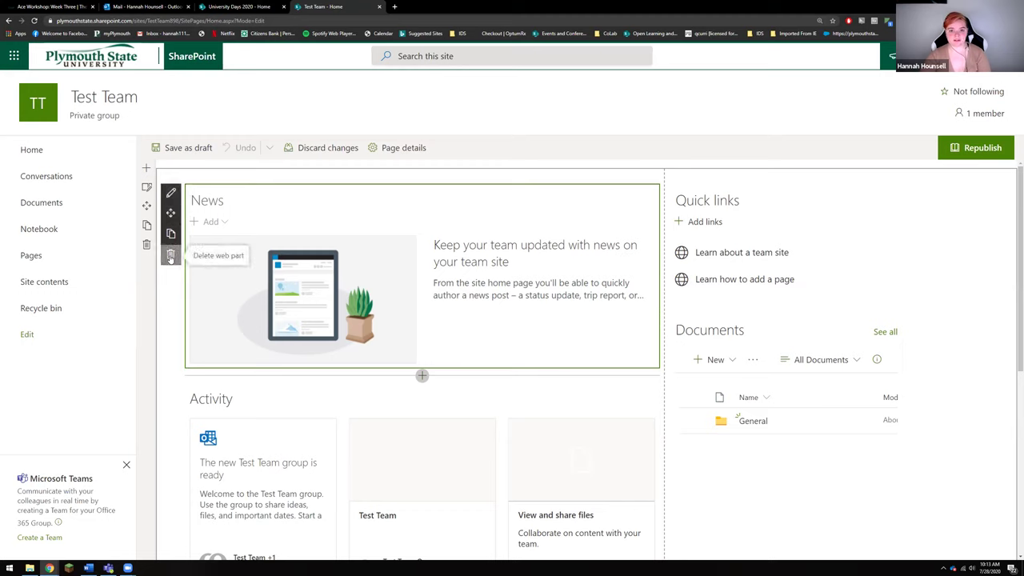
click(170, 255)
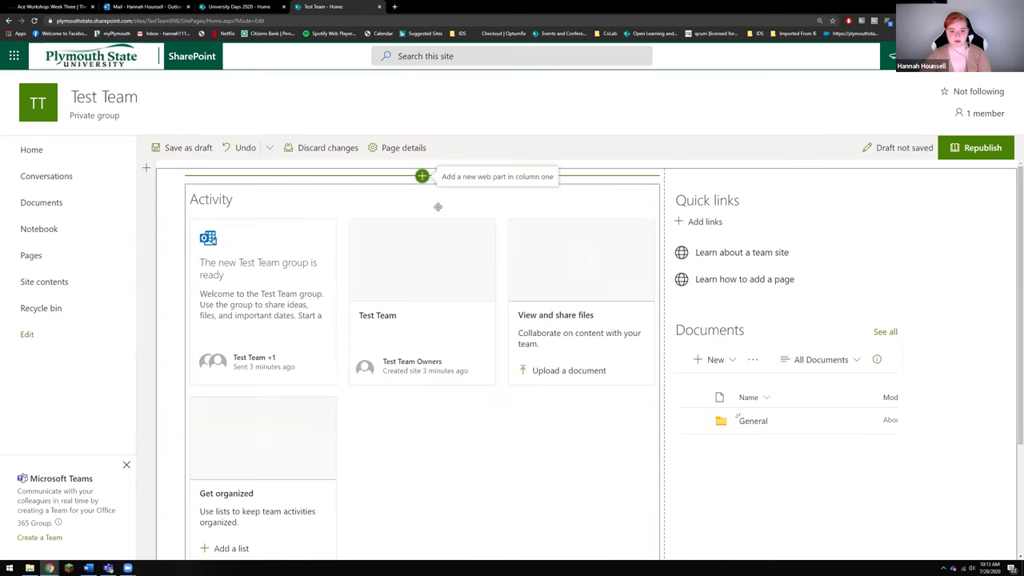
click(171, 235)
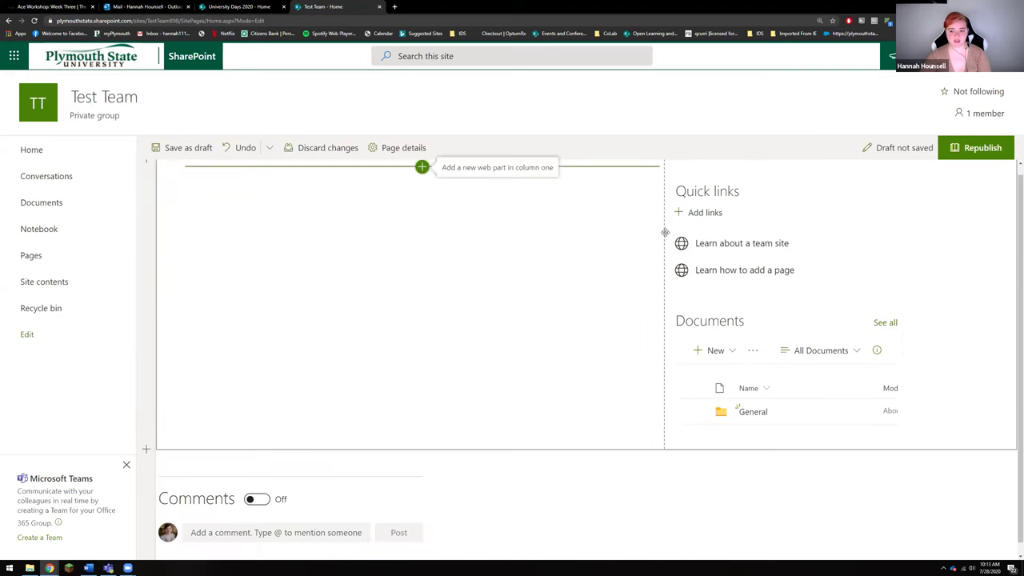
- Delete the Quick links and Documents web parts from the second column of the home page
click(756, 190)
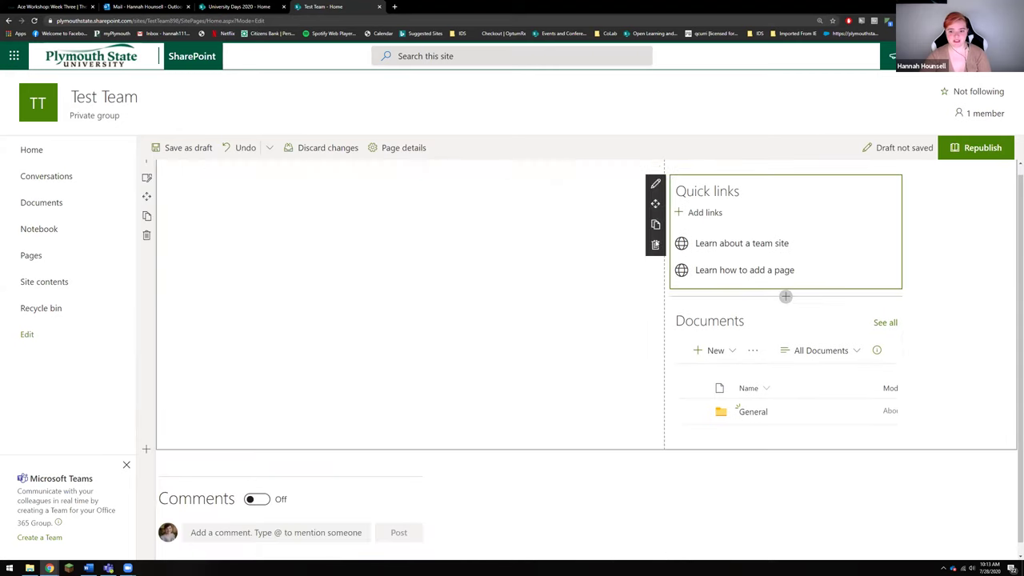
click(656, 245)
click(808, 197)
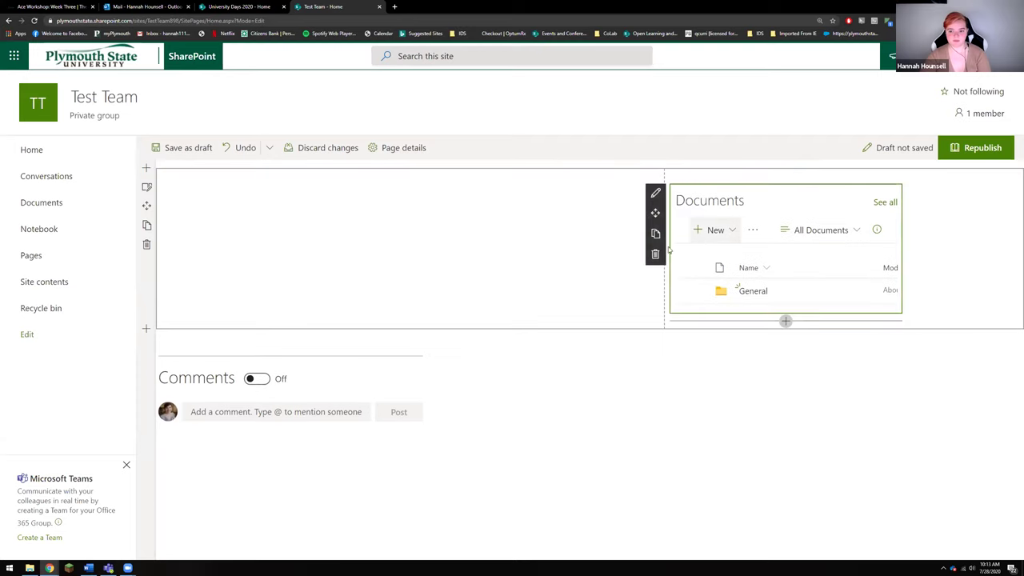
click(656, 255)
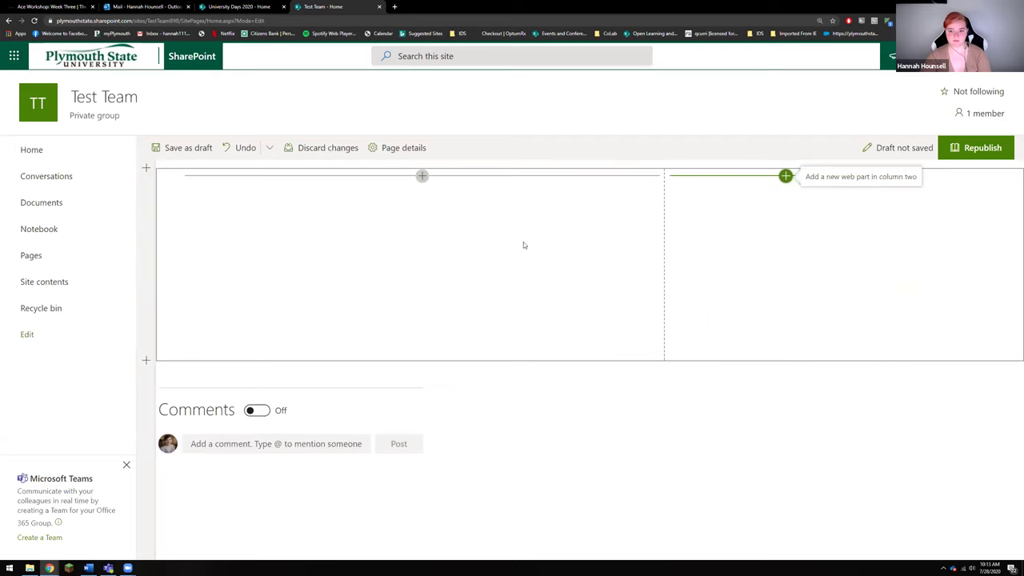
- Browse the available web parts, search for "quick" and add a Quick links web part to column one
click(319, 236)
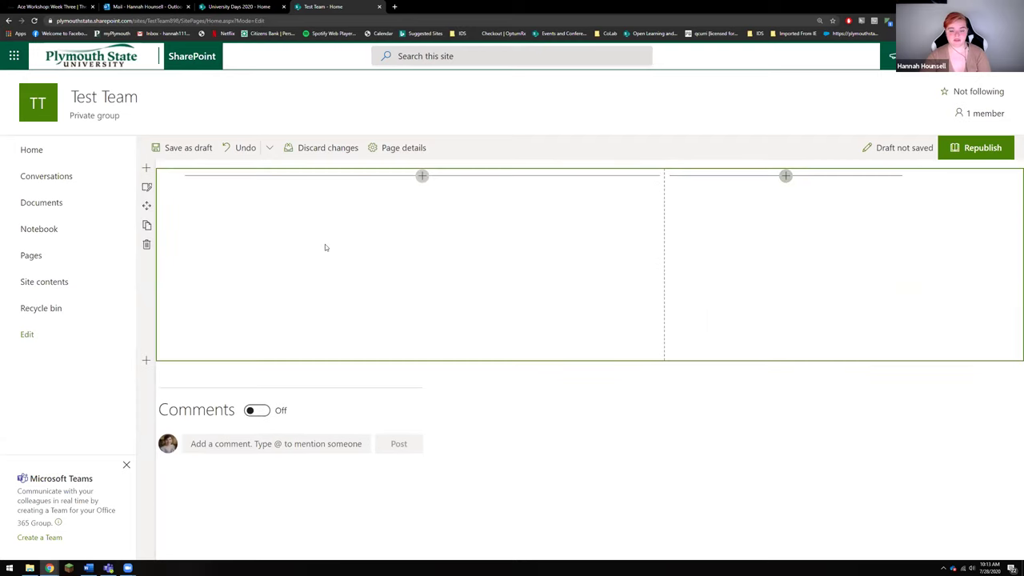
click(422, 176)
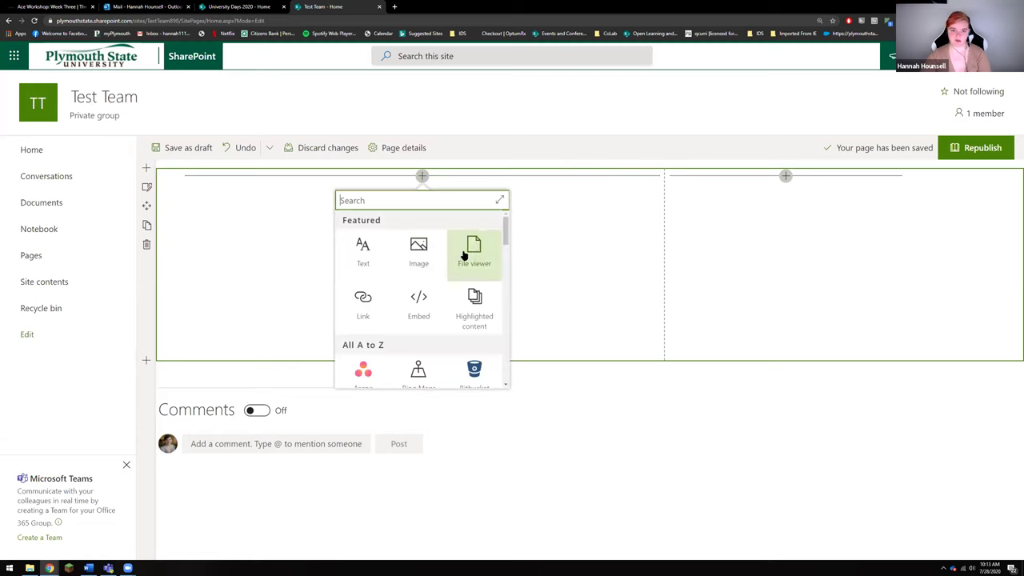
scroll(496, 272, down, 5)
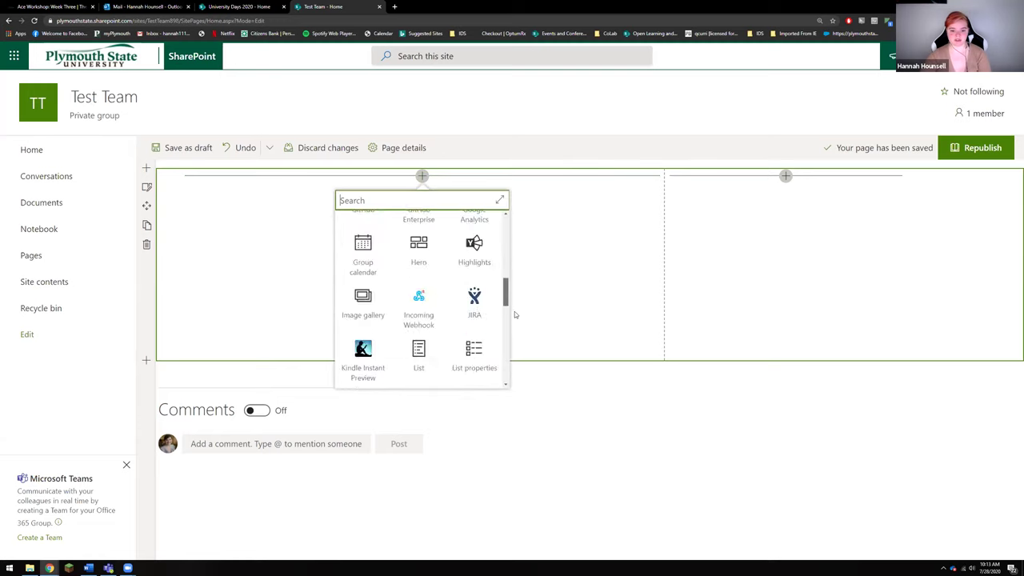
scroll(515, 328, down, 5)
scroll(508, 340, up, 2)
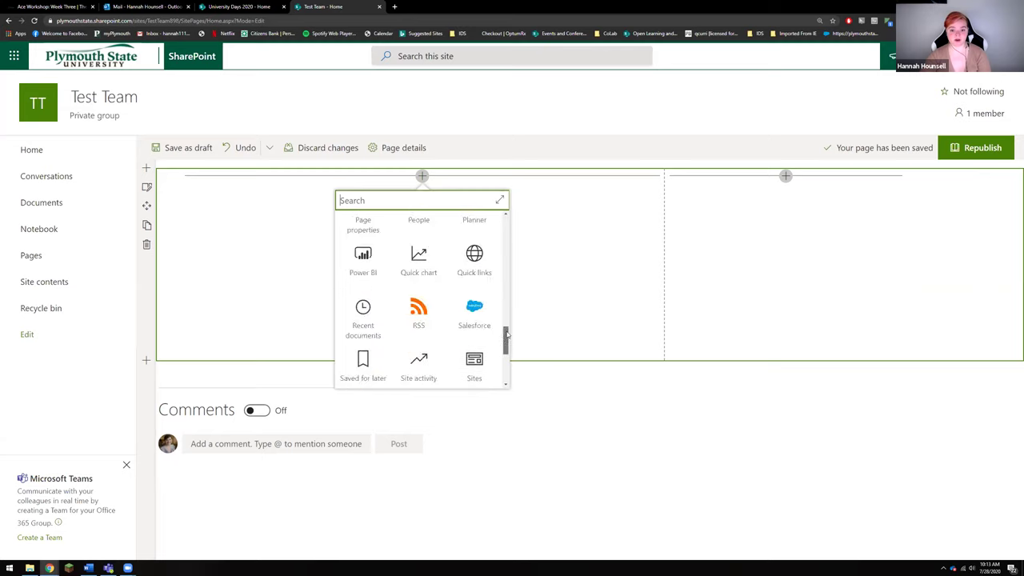
scroll(507, 336, up, 8)
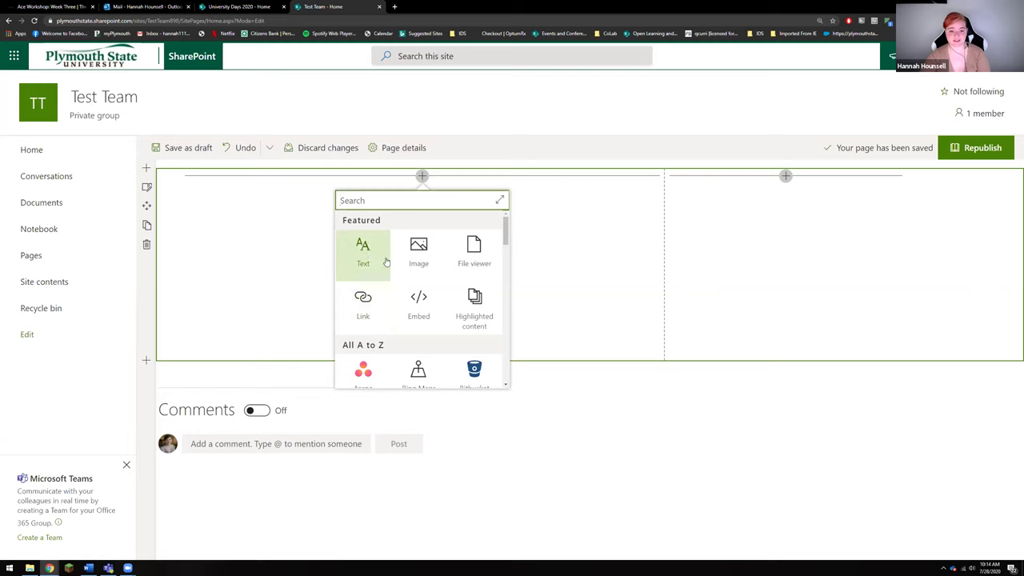
scroll(503, 256, down, 2)
drag(516, 262, 525, 350)
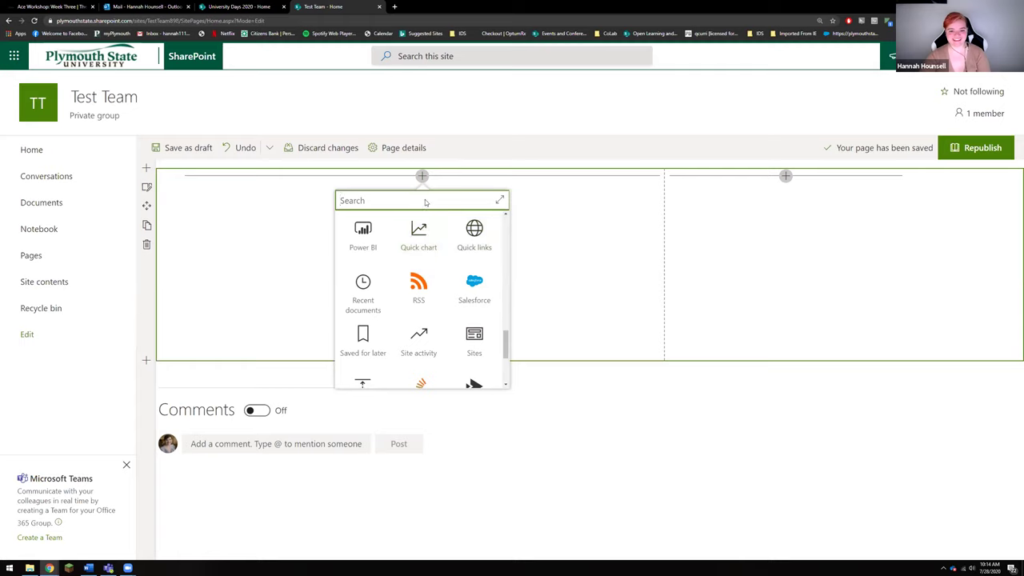
text(qui)
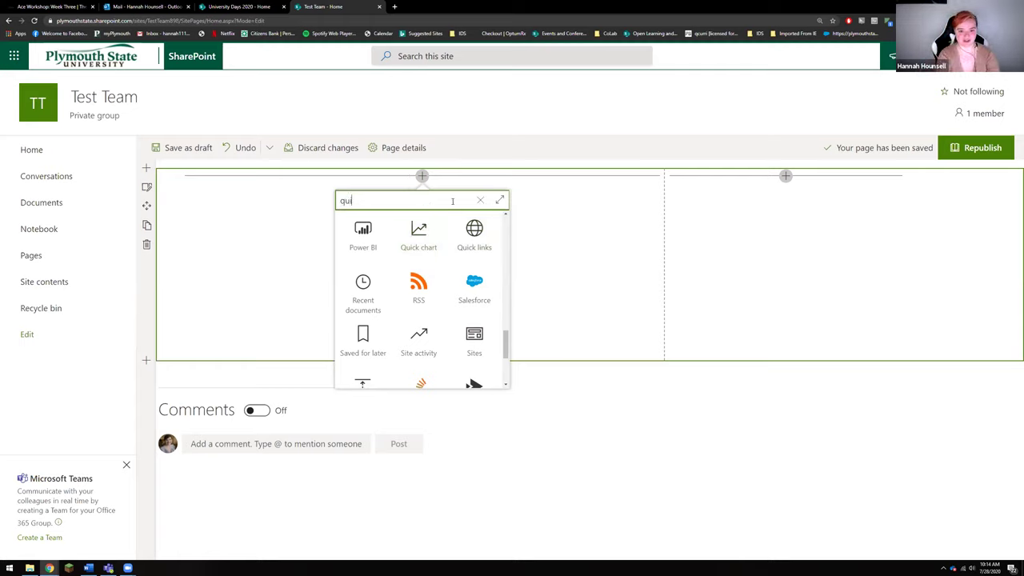
text(ck)
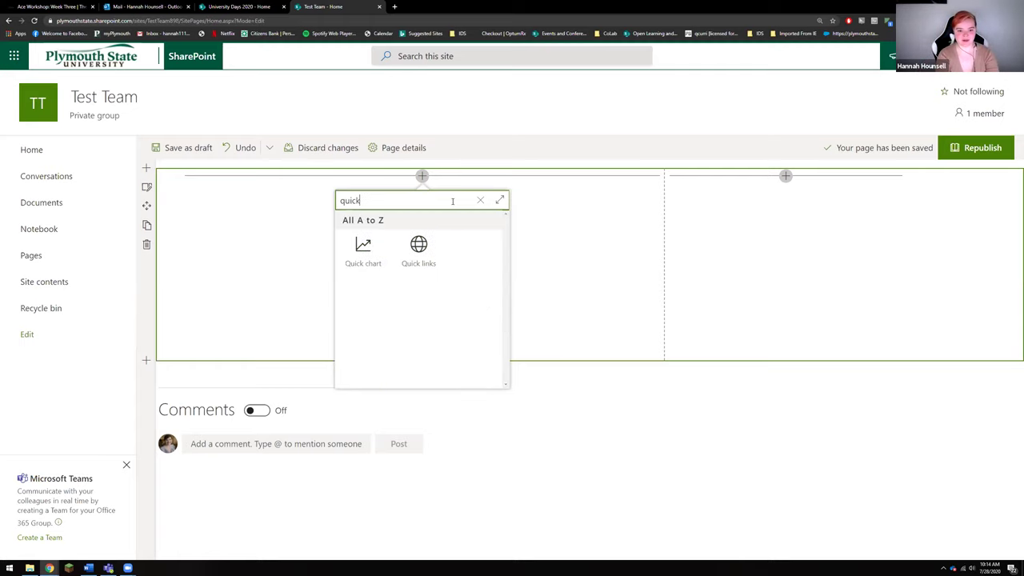
click(424, 247)
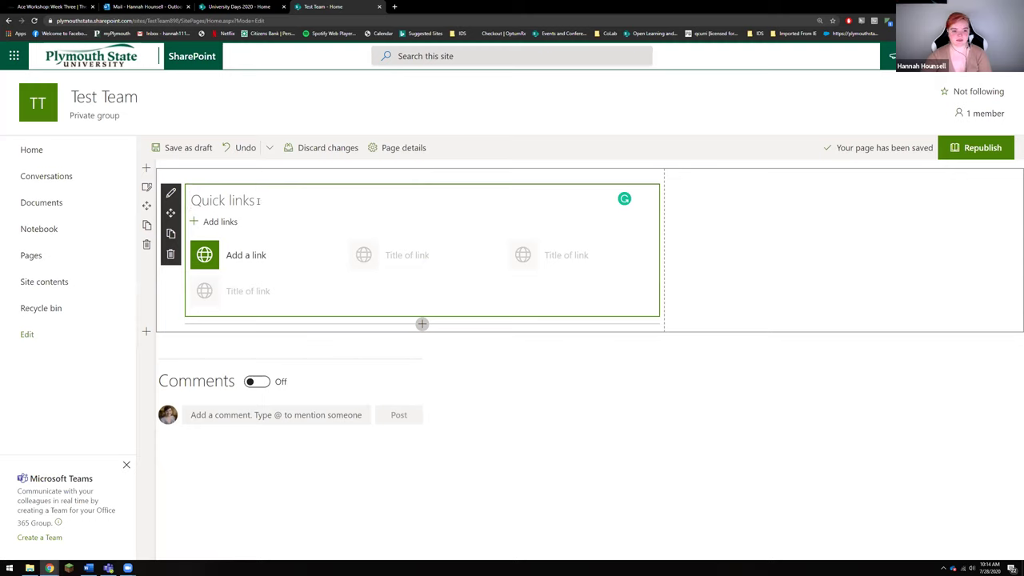
- Change the heading of the Quick links web part to "Zoom"
text(Z)
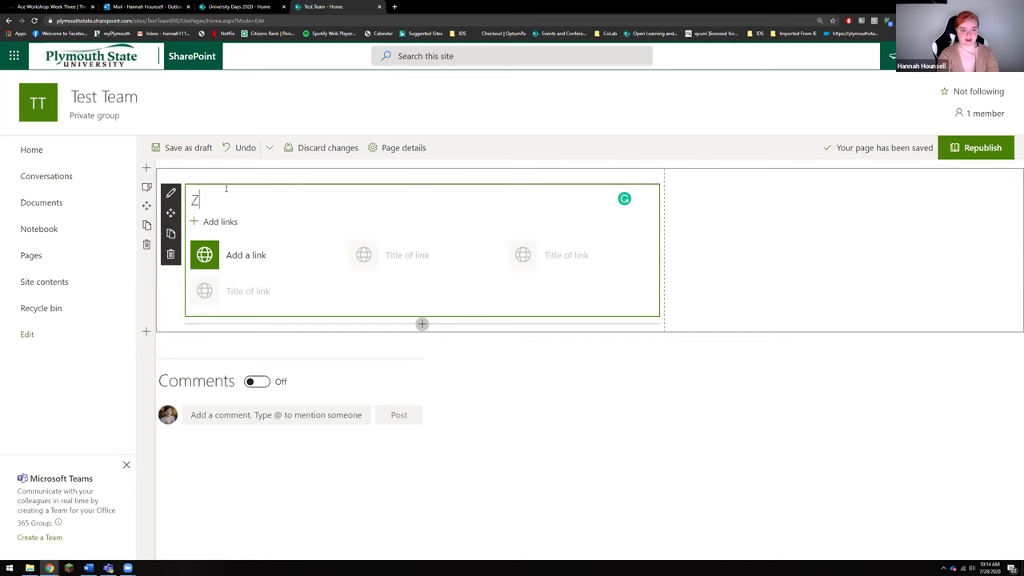
text(oom)
key(BackSpace)
text(m)
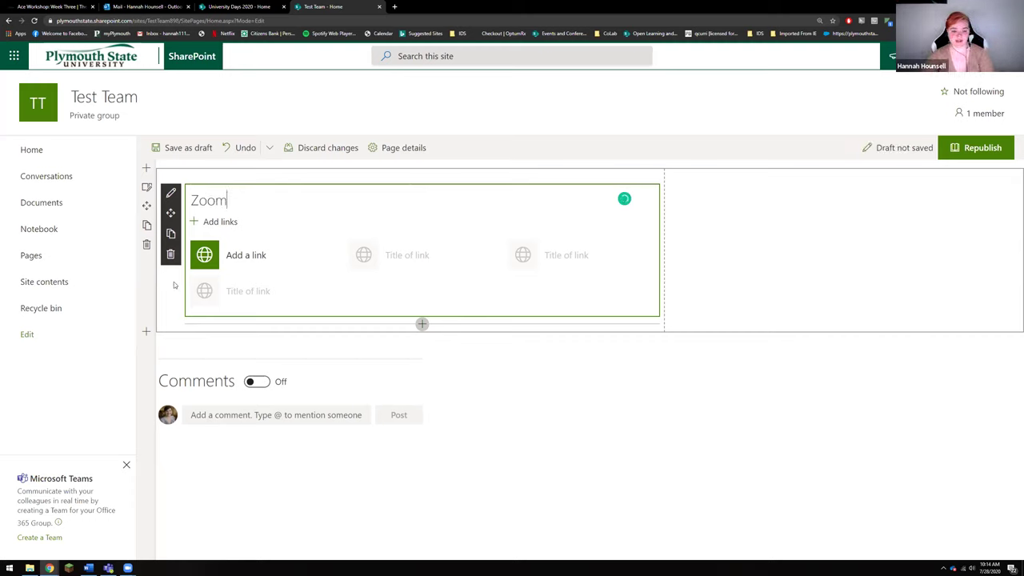
- Add a link to the Zoom web part from a URL, pasting the copied plymouthstate.zoom.us recording address
click(230, 257)
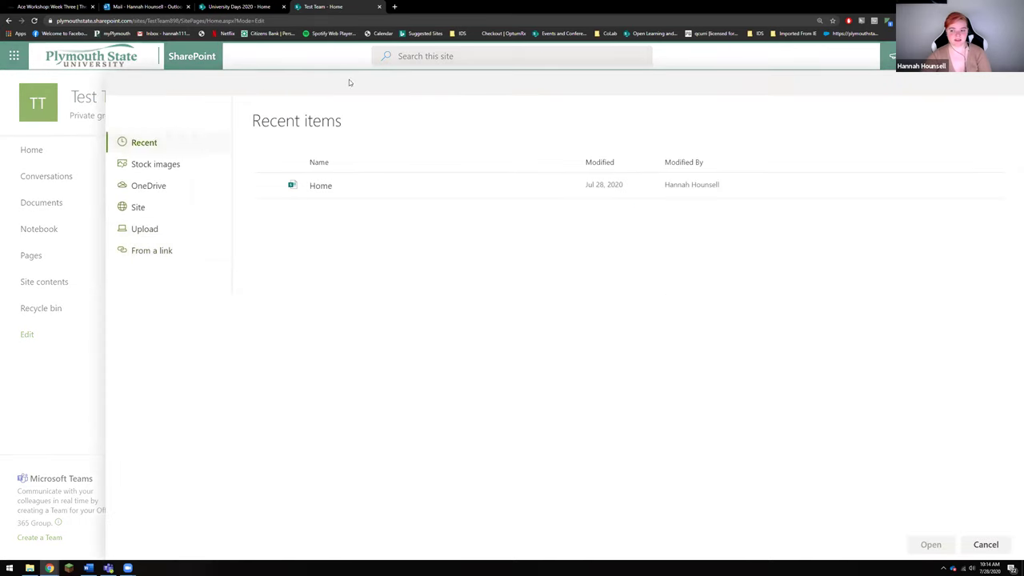
click(148, 252)
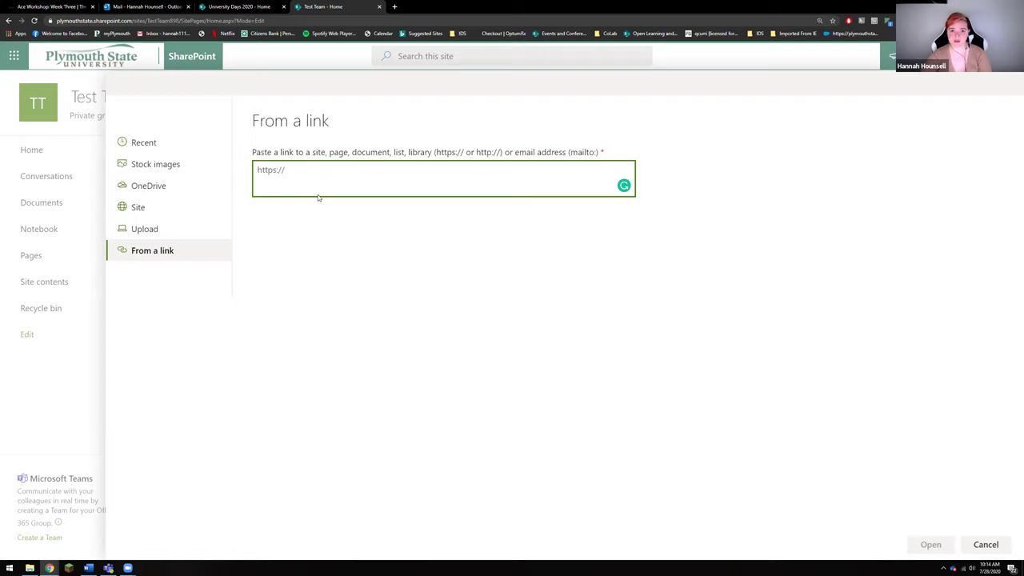
right_click(292, 174)
click(288, 172)
right_click(288, 176)
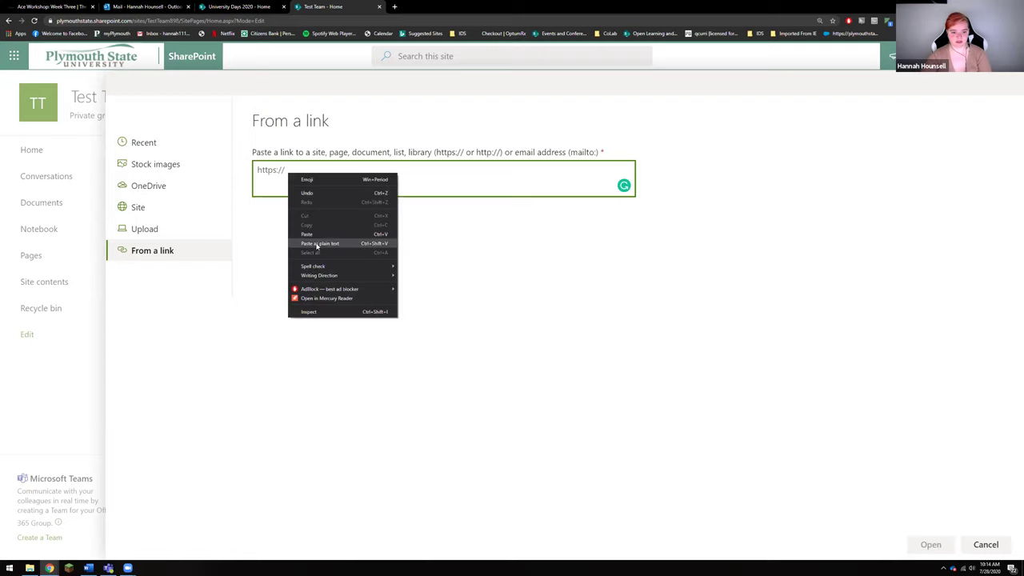
click(312, 235)
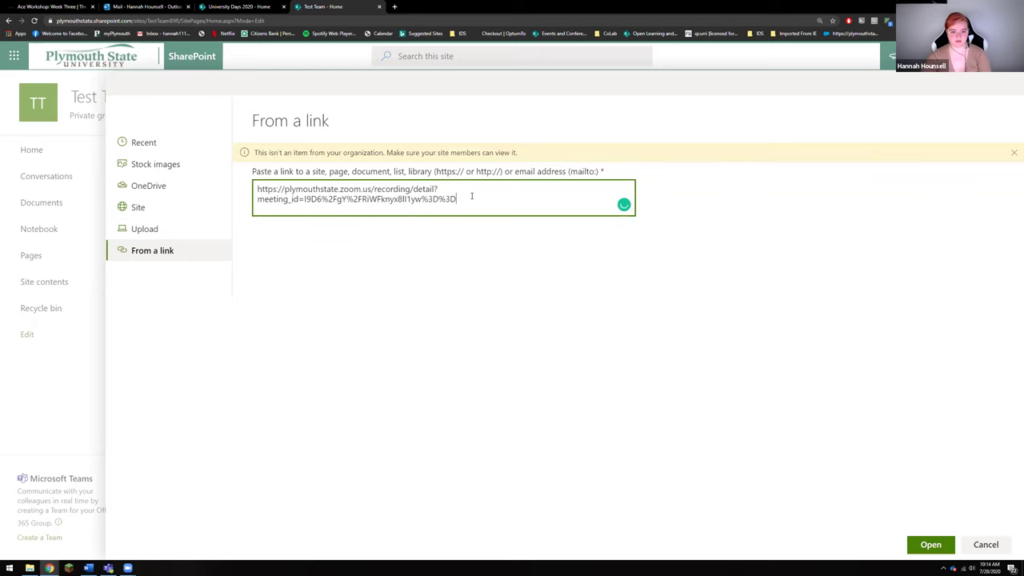
click(460, 247)
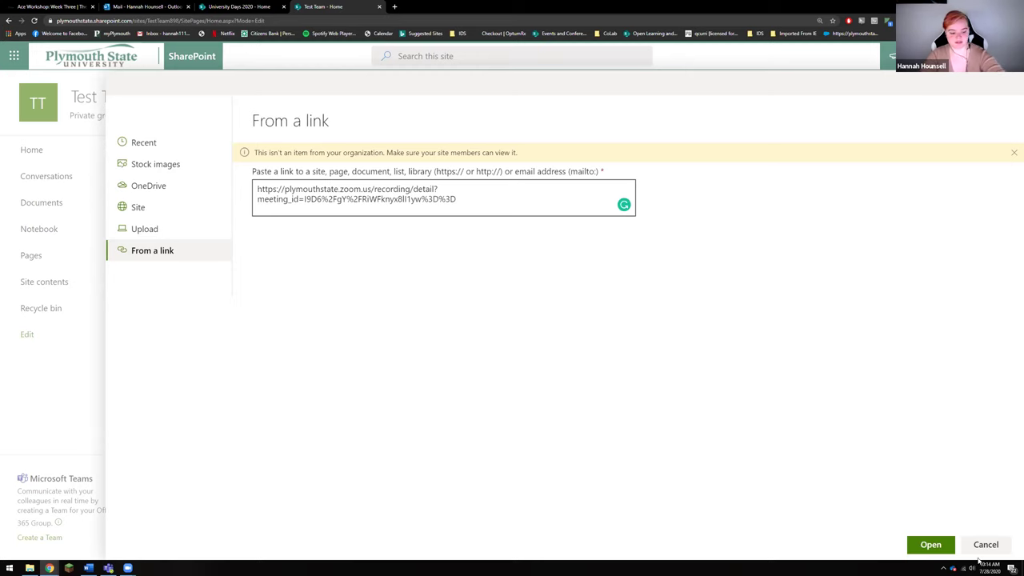
click(922, 544)
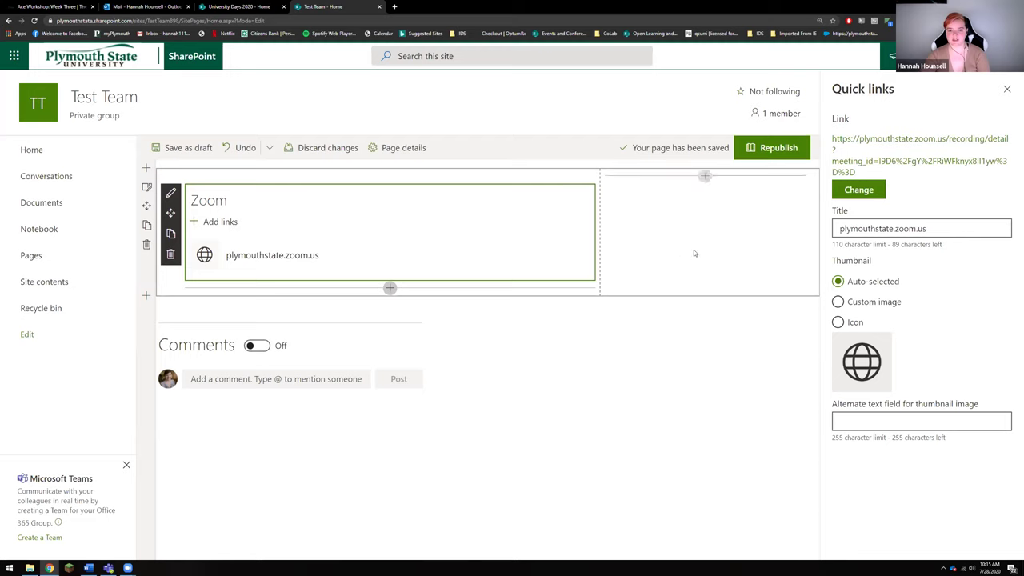
- Set the title of the new link to "Classroom Zoom link!"
drag(928, 229, 837, 230)
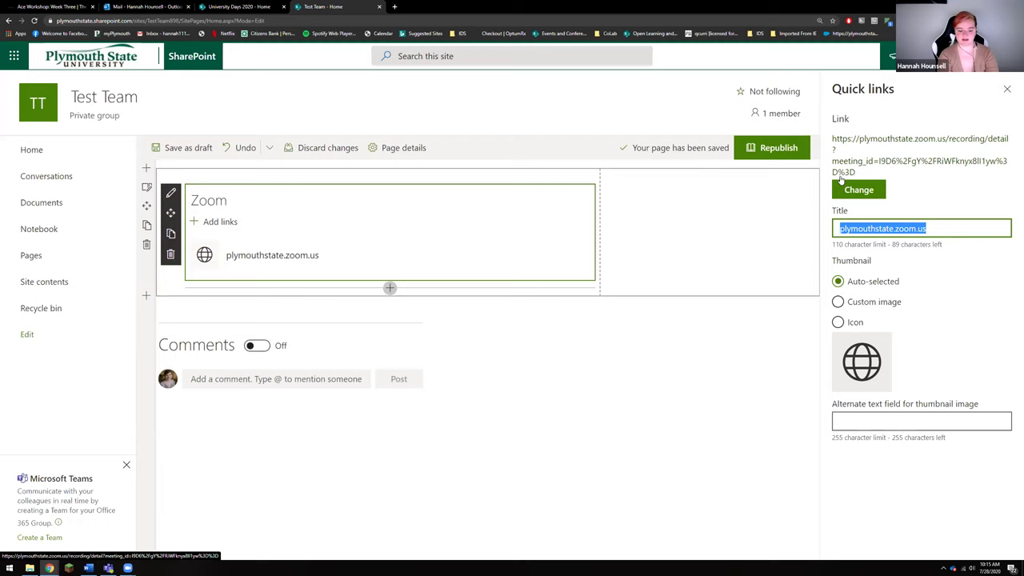
text(Clas)
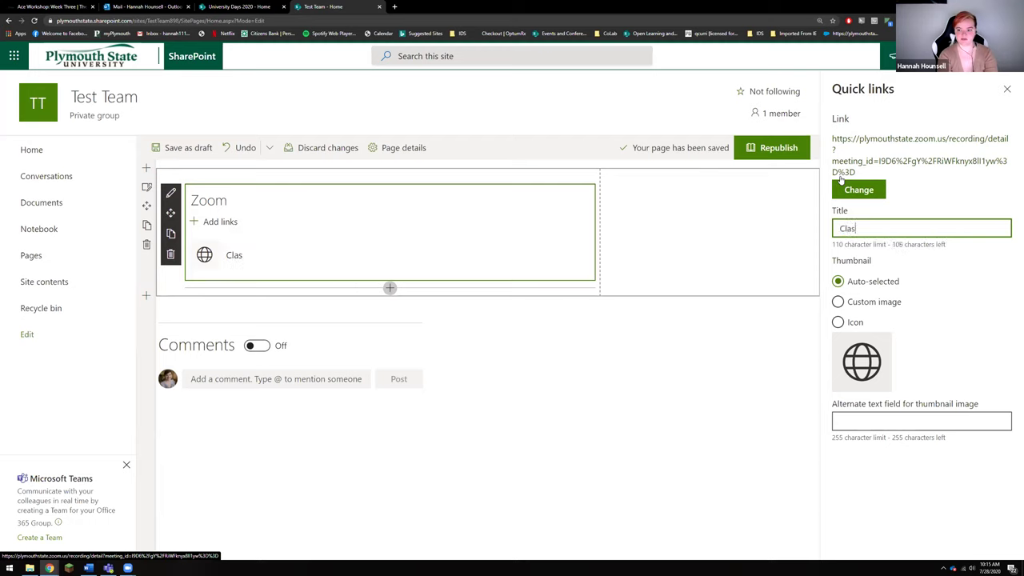
text(sroom Zoom )
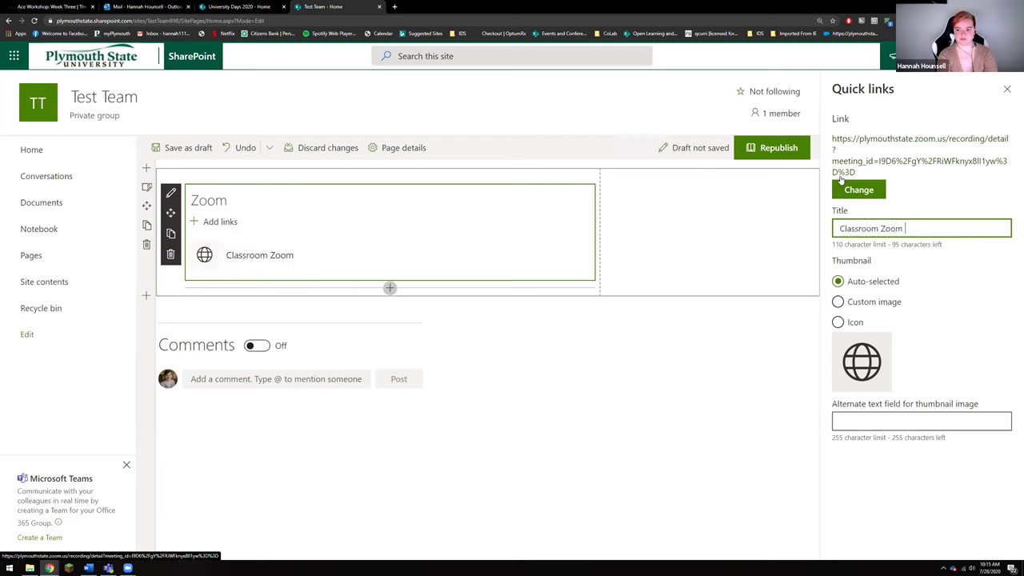
text(link!)
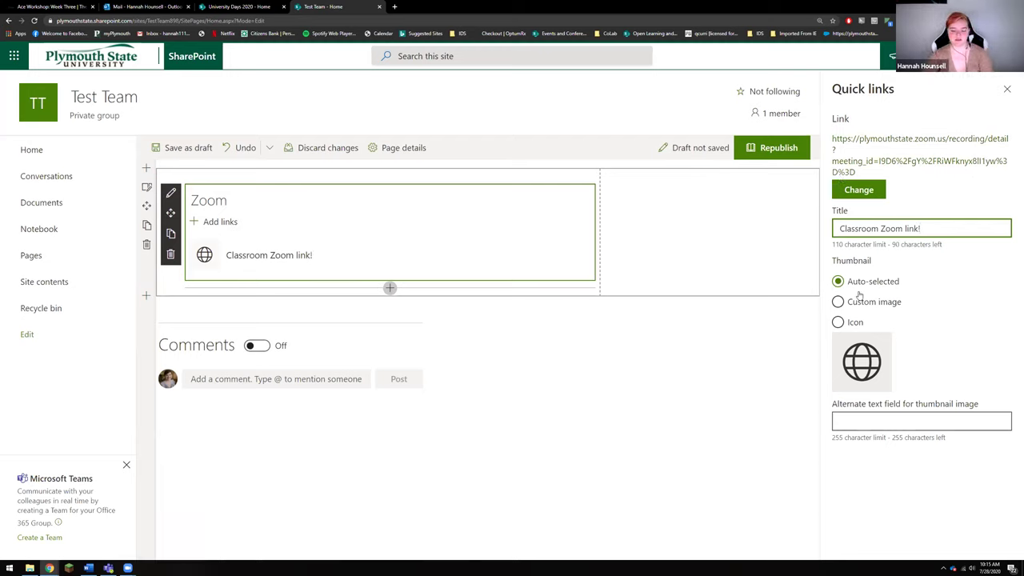
- Use an icon as the link's thumbnail, searching the icons for "video" and choosing the first solid video camera
click(837, 322)
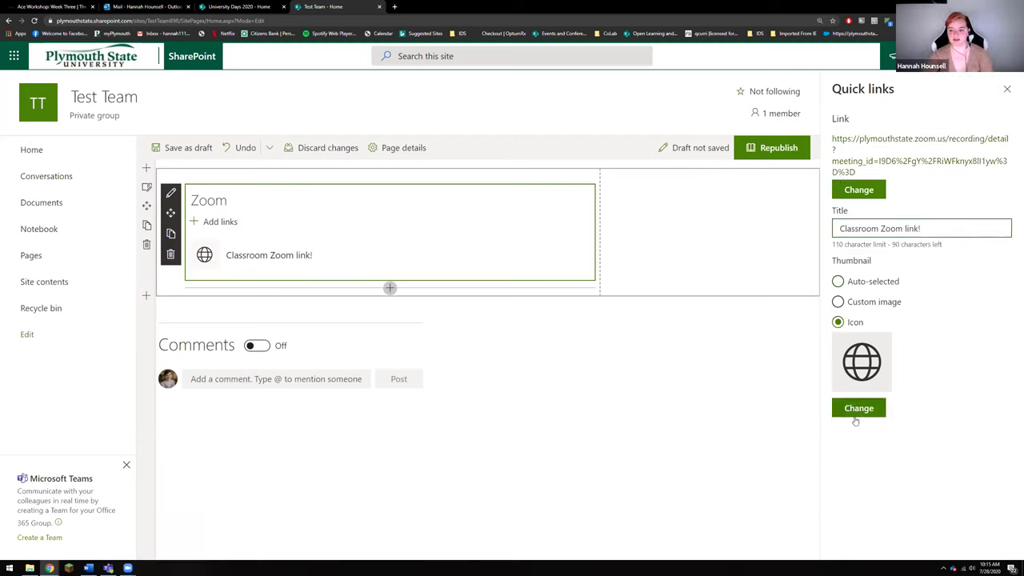
click(855, 416)
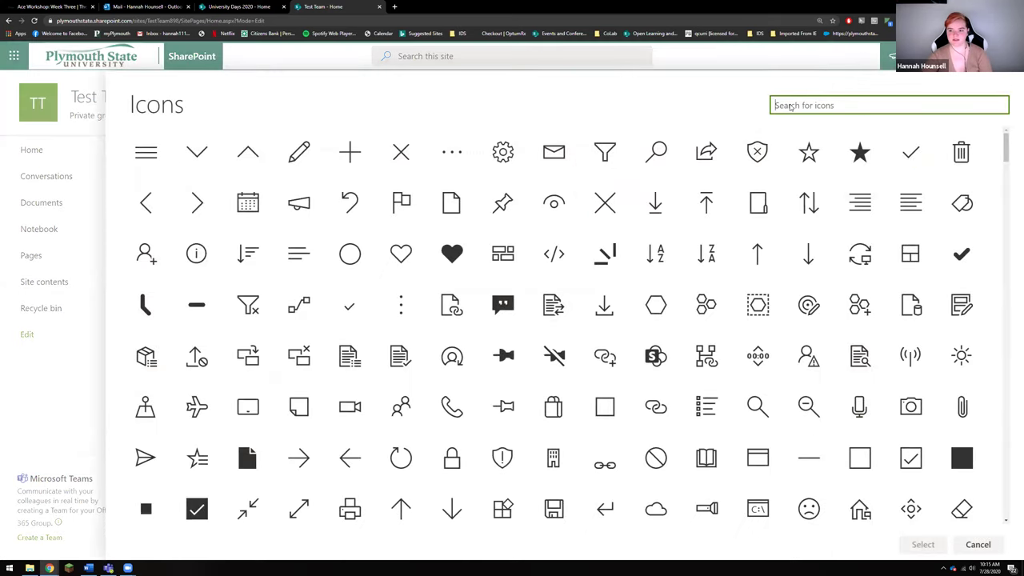
text(video)
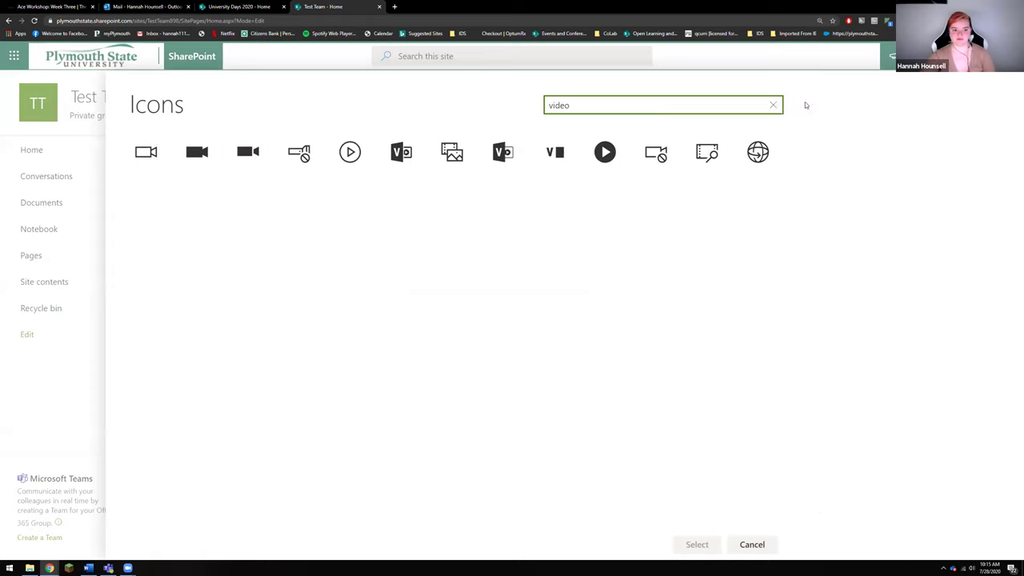
click(185, 147)
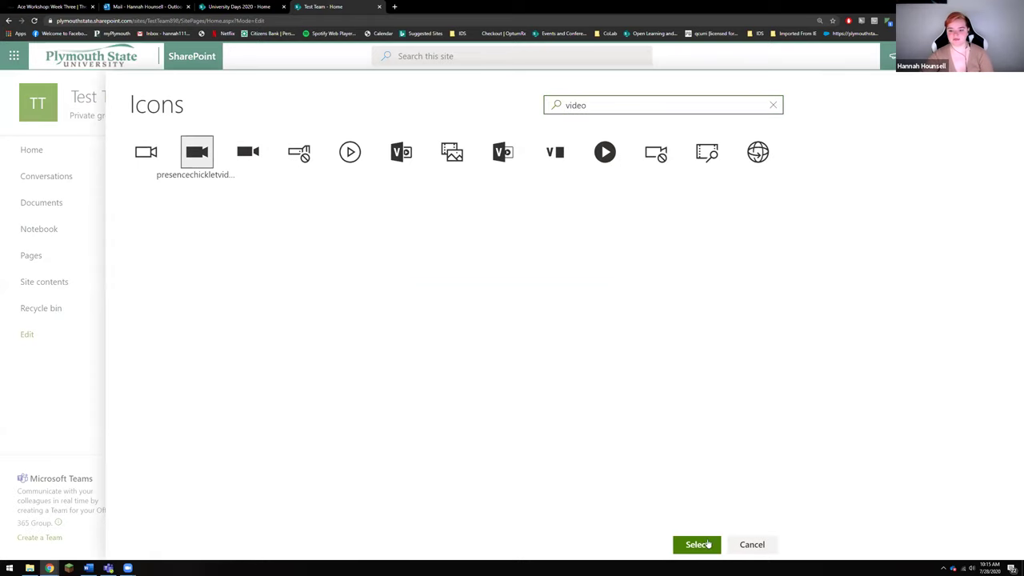
click(708, 544)
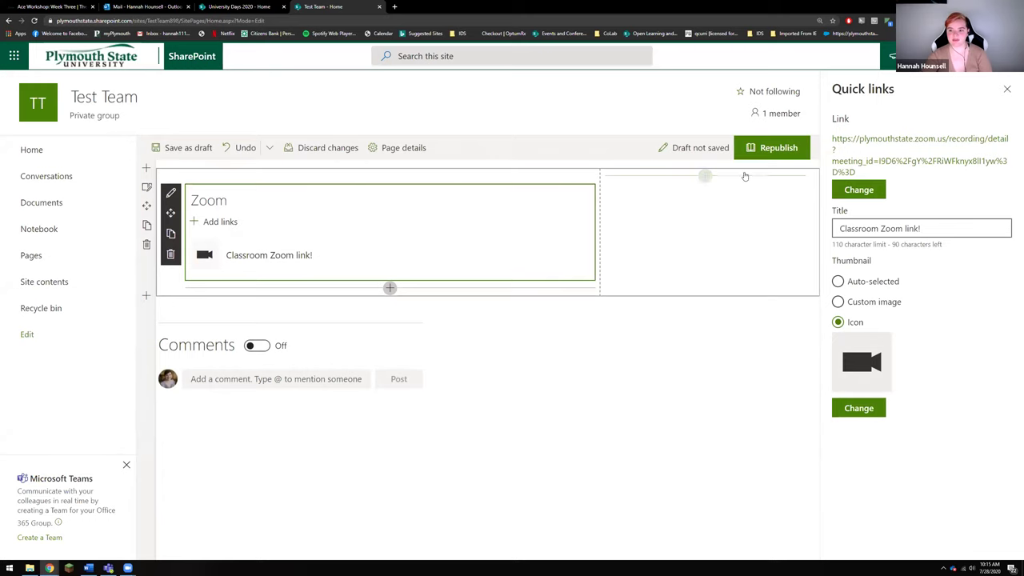
- Republish the page, switch to Teams and refresh the General channel's Home tab by leaving it for Posts and returning
click(768, 148)
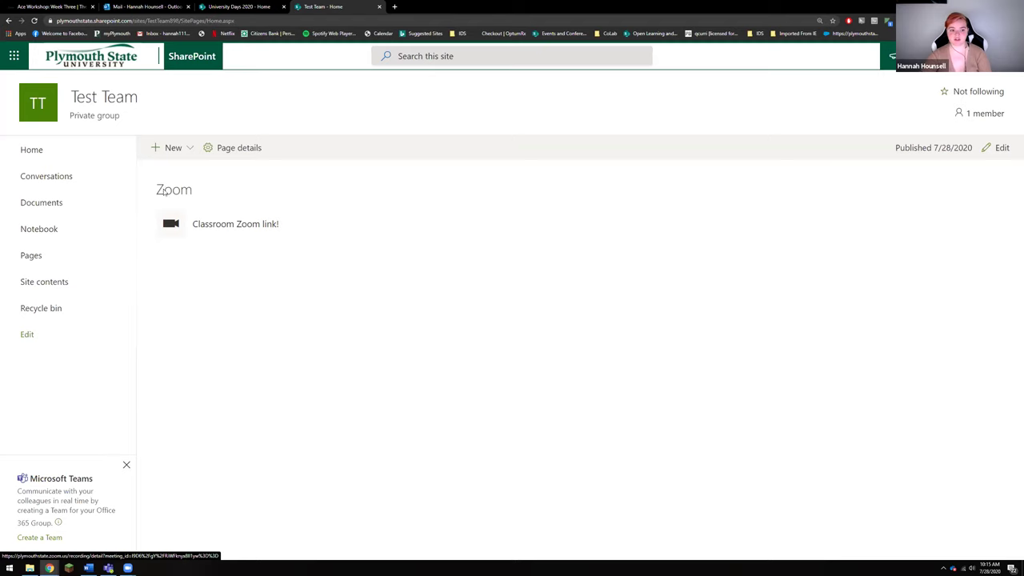
drag(153, 190, 191, 204)
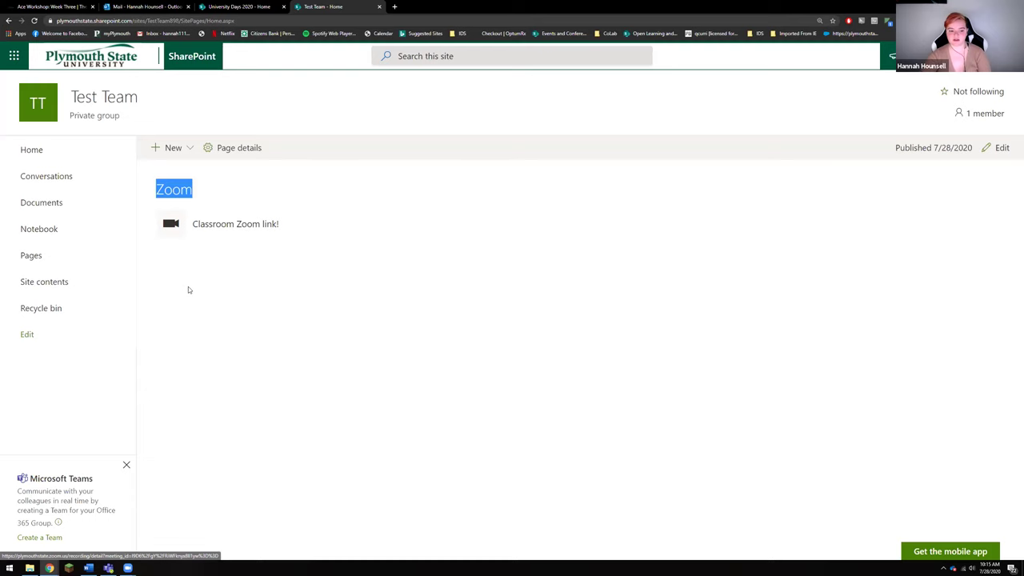
click(108, 568)
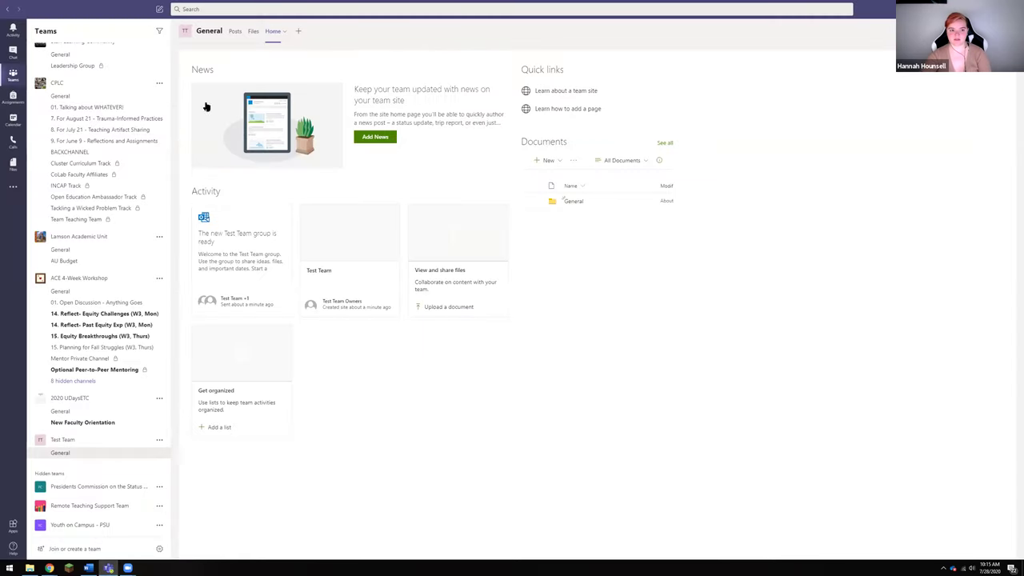
click(234, 32)
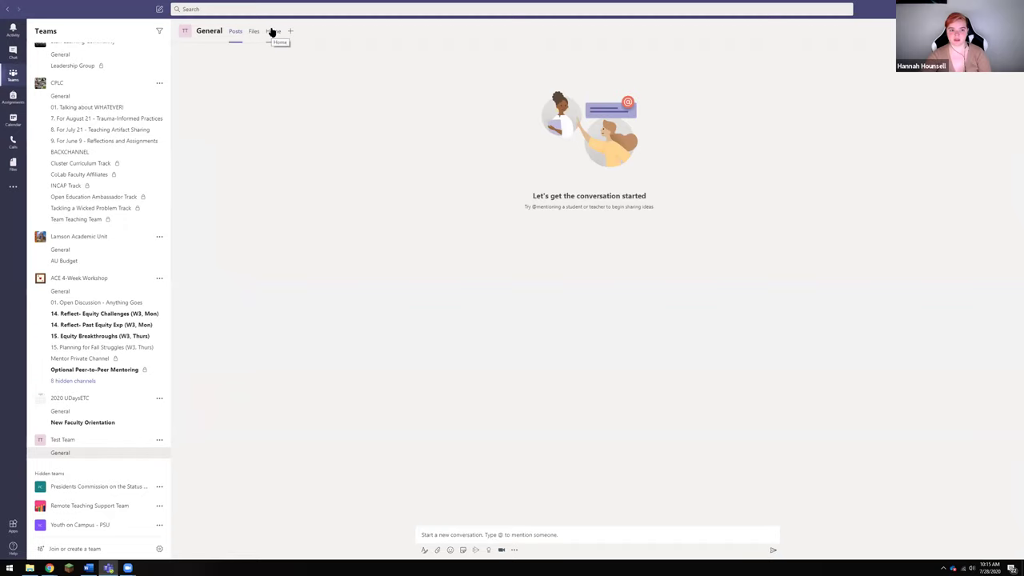
click(272, 32)
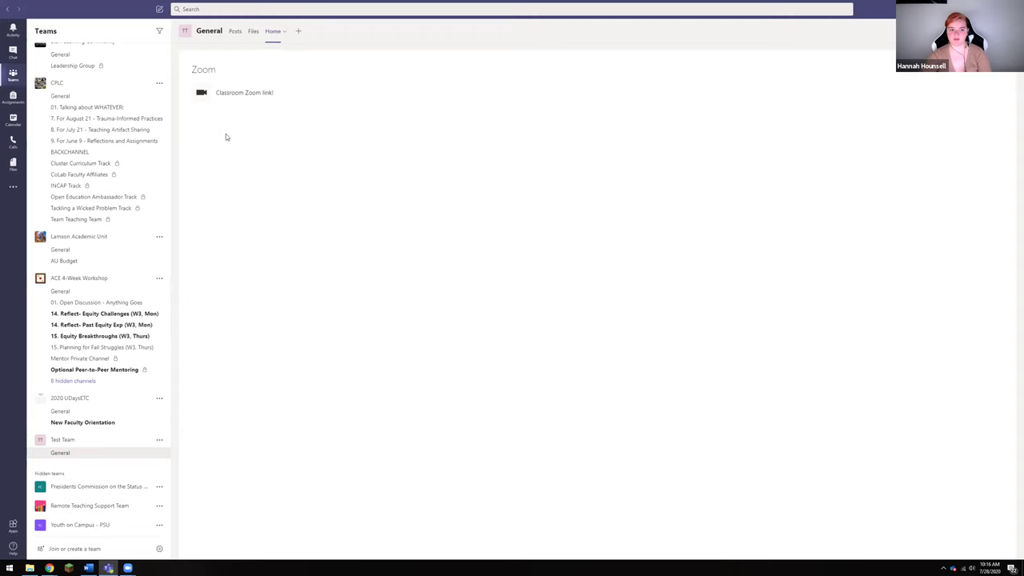
click(285, 34)
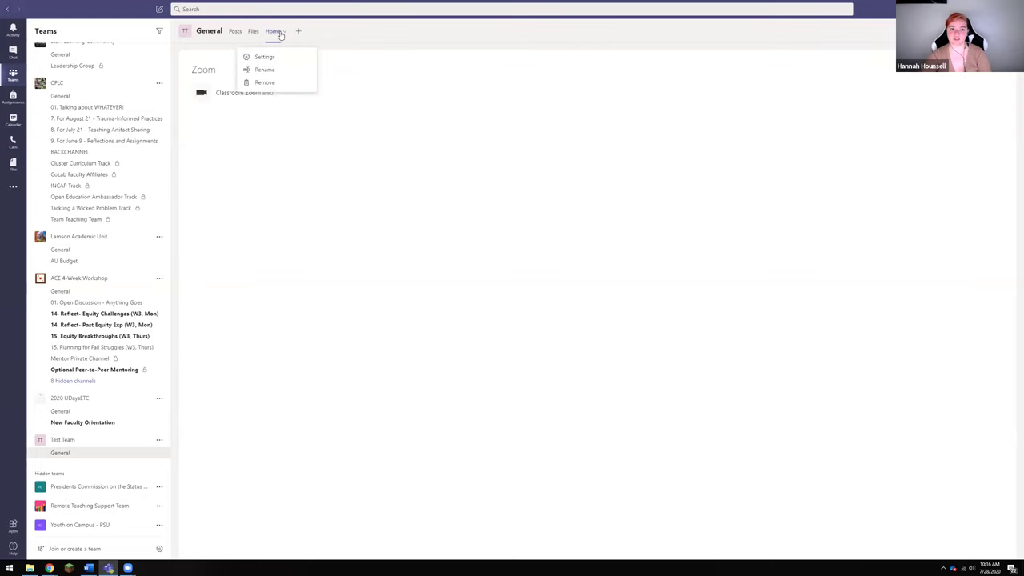
click(273, 70)
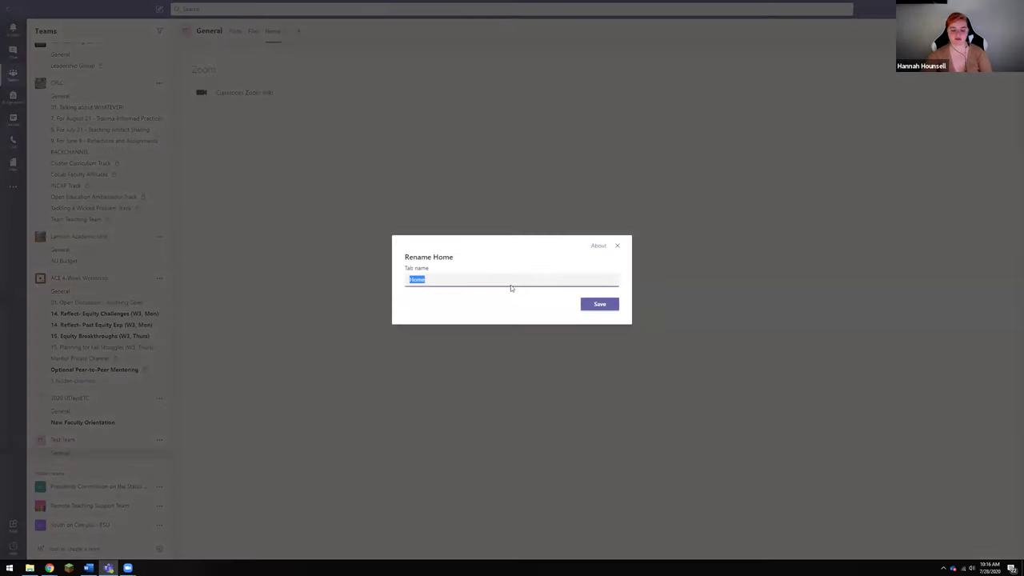
click(618, 248)
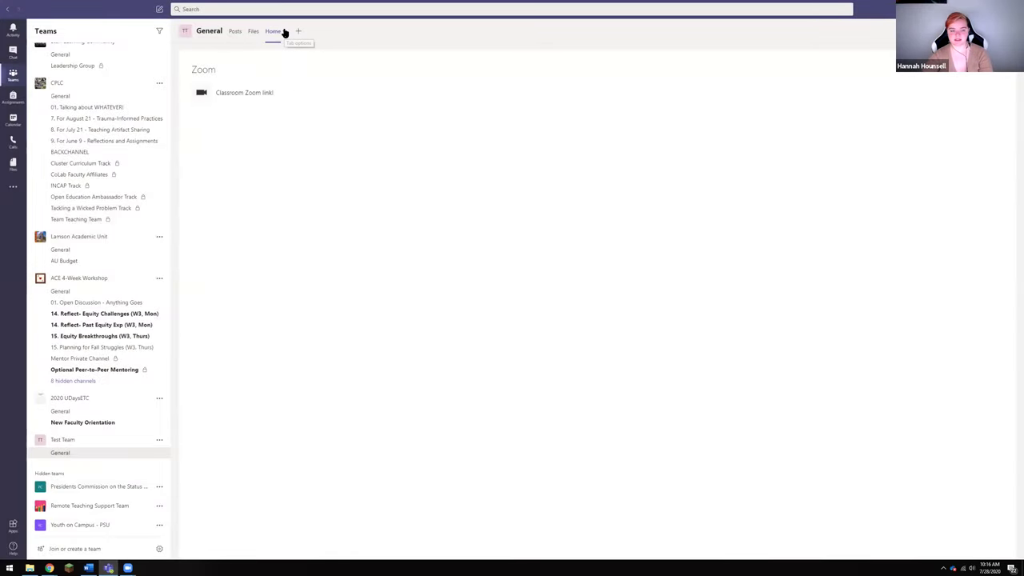
- Rename the General channel's Home tab to "Zoom Room"
click(284, 32)
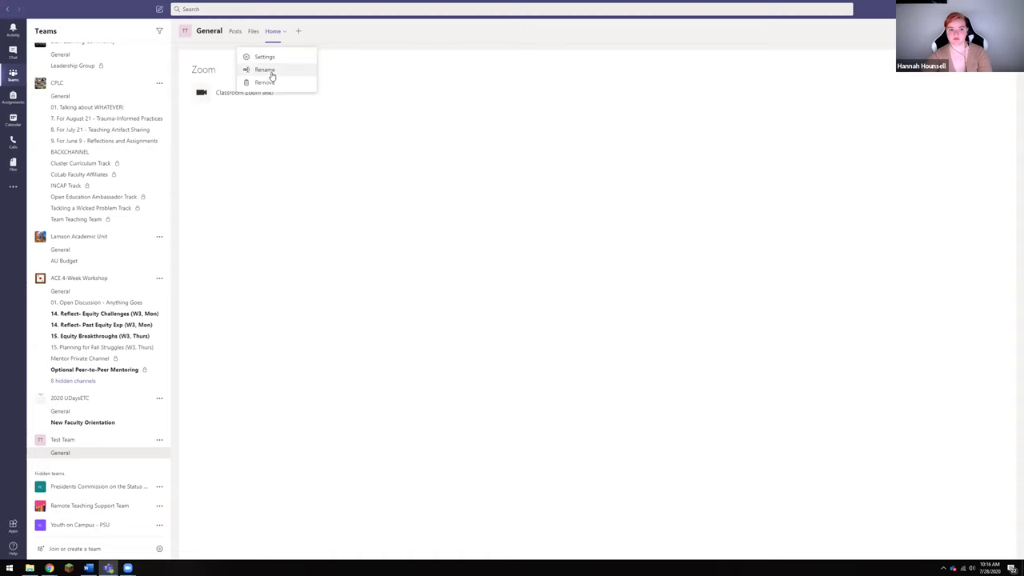
click(271, 72)
text(Z)
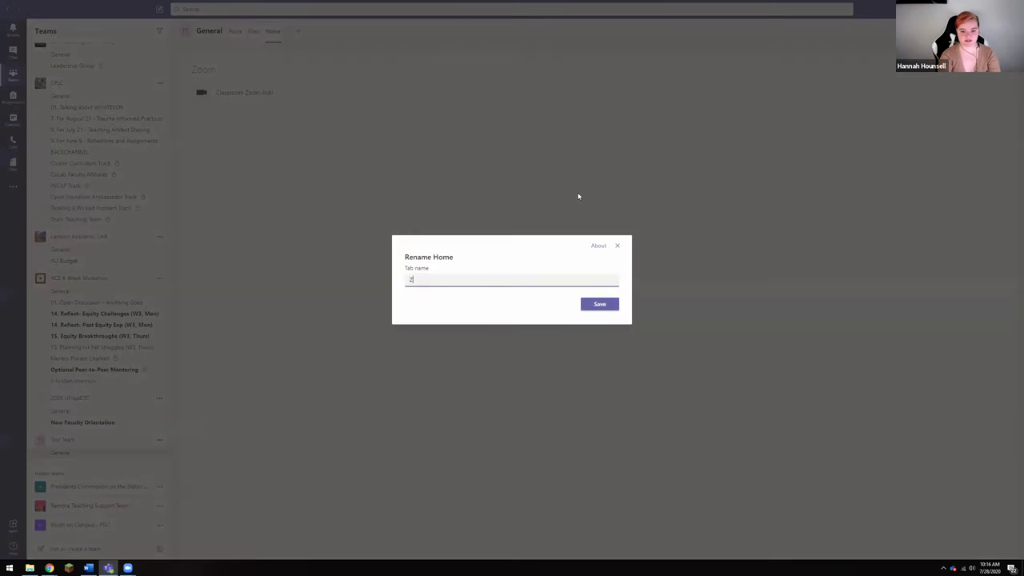
text(oom Room)
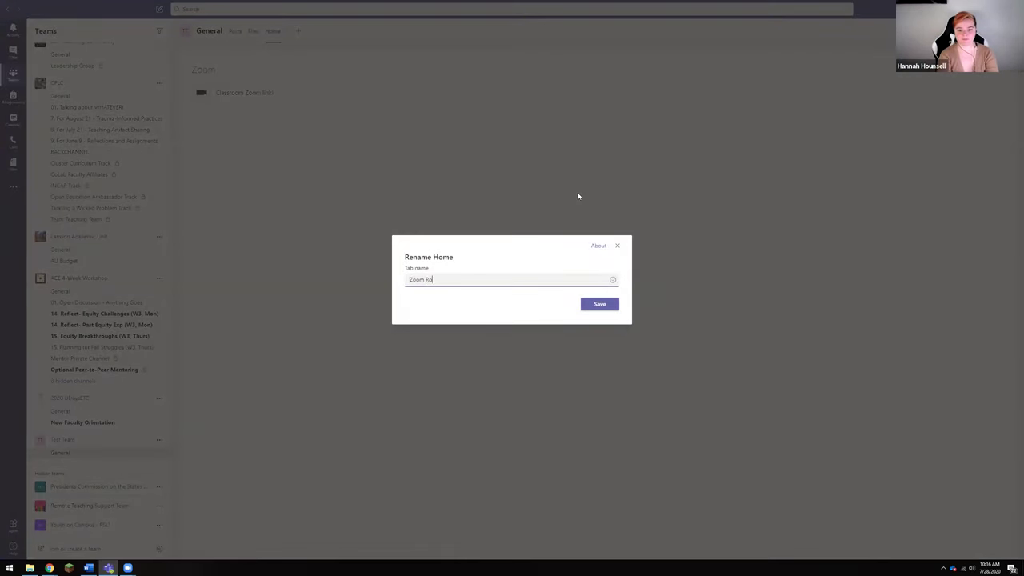
click(598, 302)
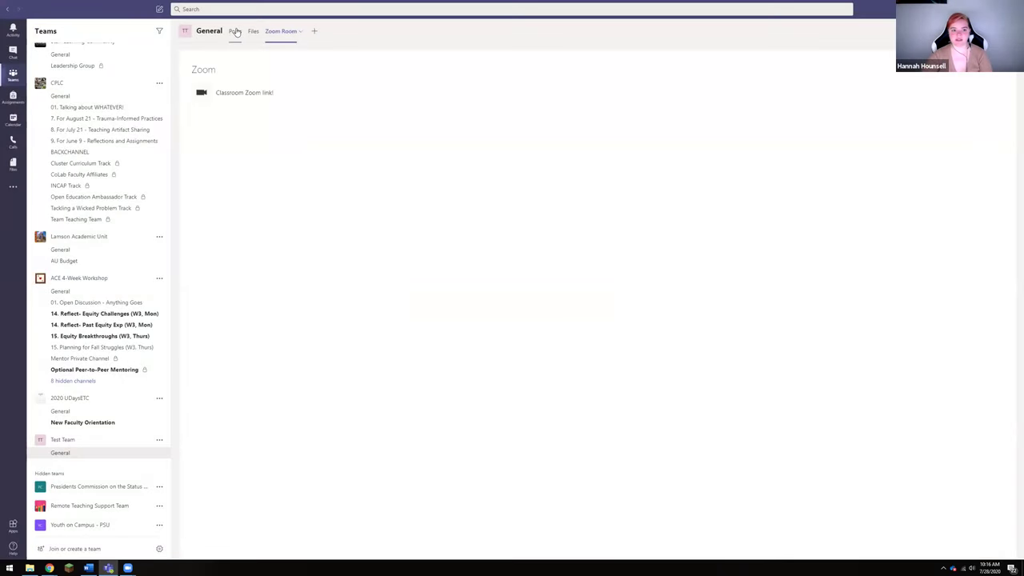
- View the channel's Posts, return to the Zoom Room tab and dismiss the incoming chat notification
click(240, 37)
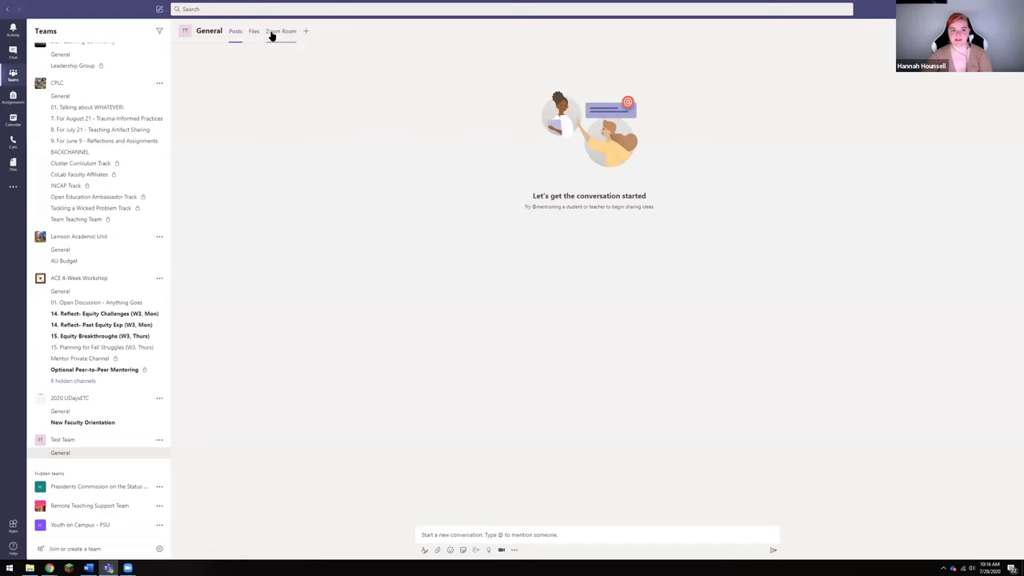
click(284, 34)
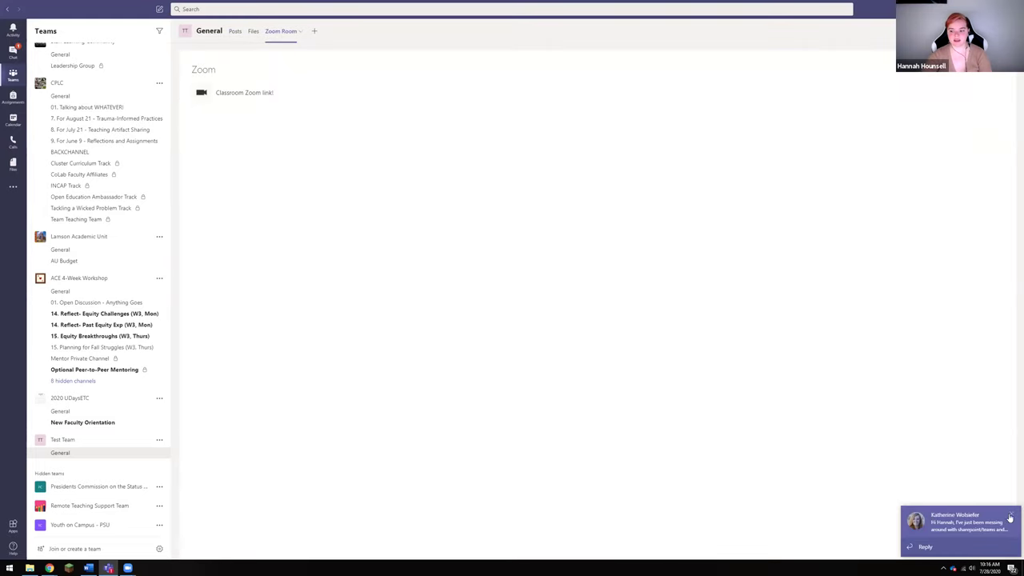
click(1011, 516)
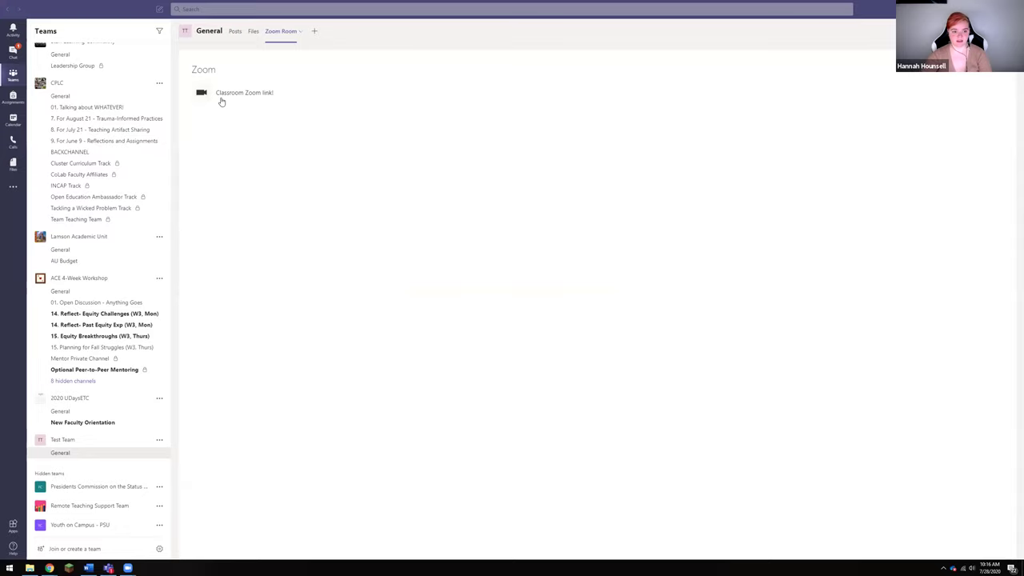